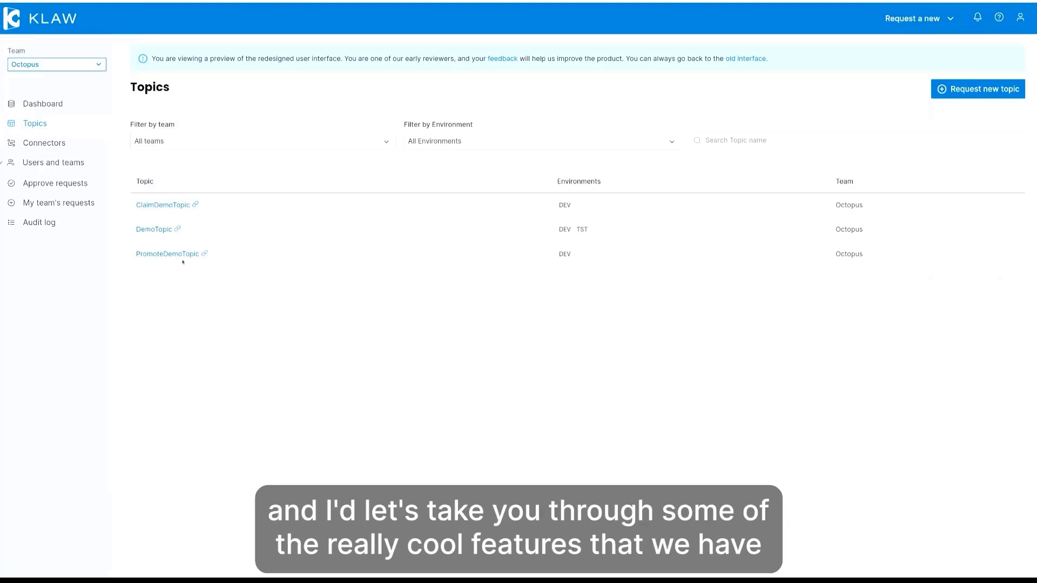
- Open DemoTopic's overview and check which environments are available for the topic
left_click(150, 230)
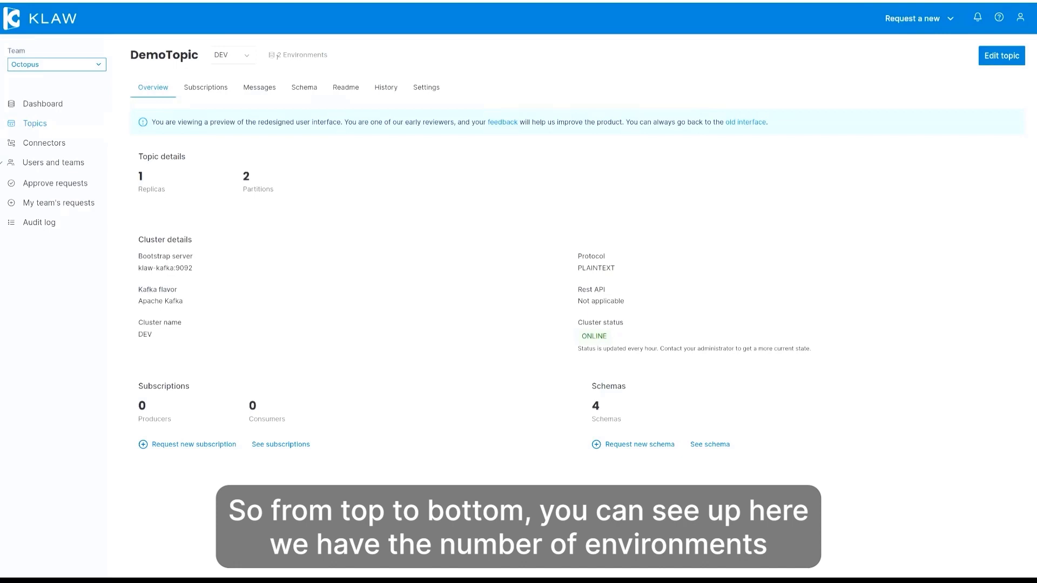
left_click(245, 56)
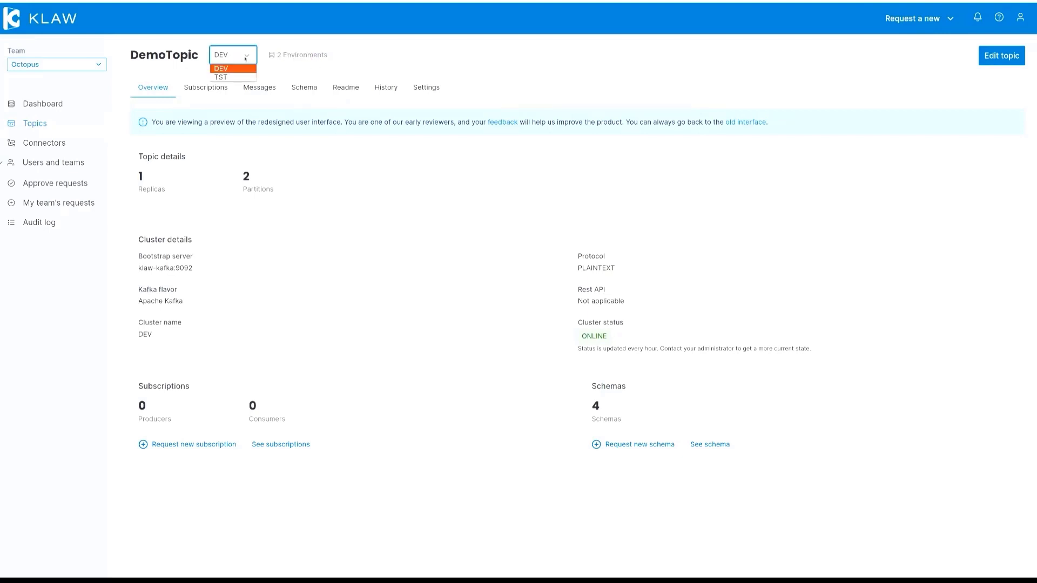
left_click(365, 58)
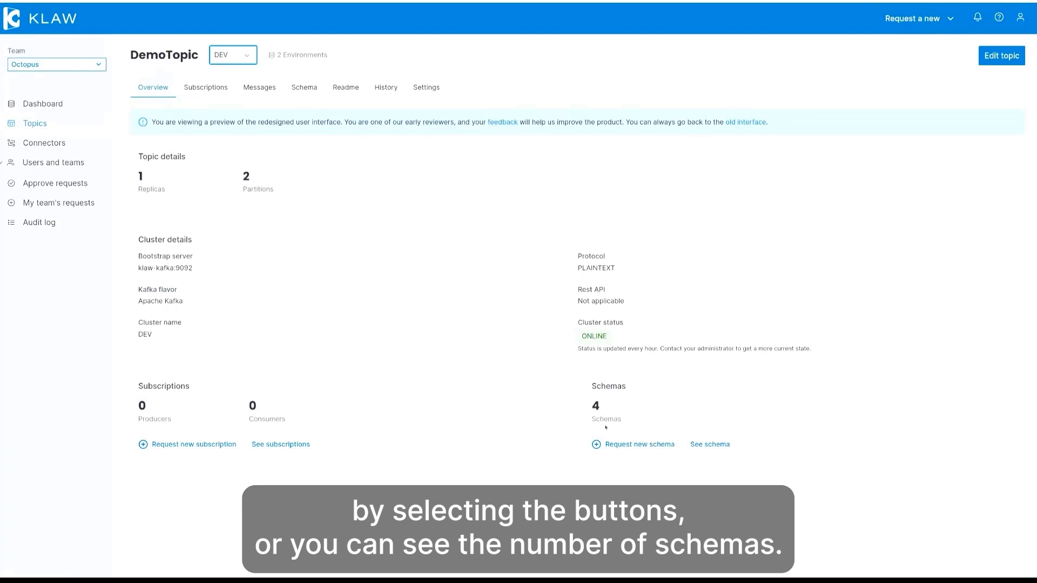
- Browse DemoTopic's schema in versions 3 and 1, return to version 4 (latest) and read through its definition
left_click(698, 445)
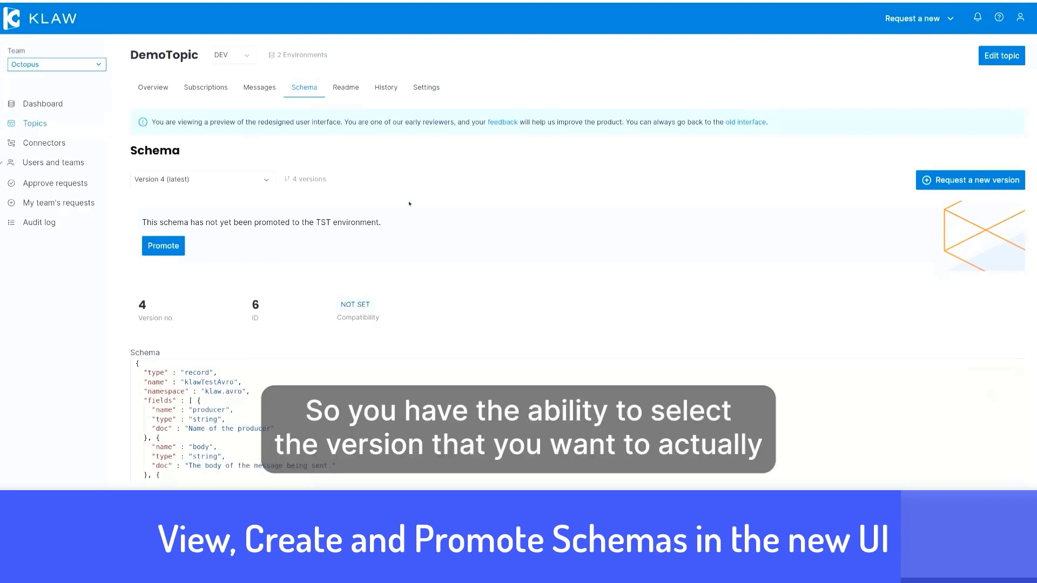
left_click(265, 182)
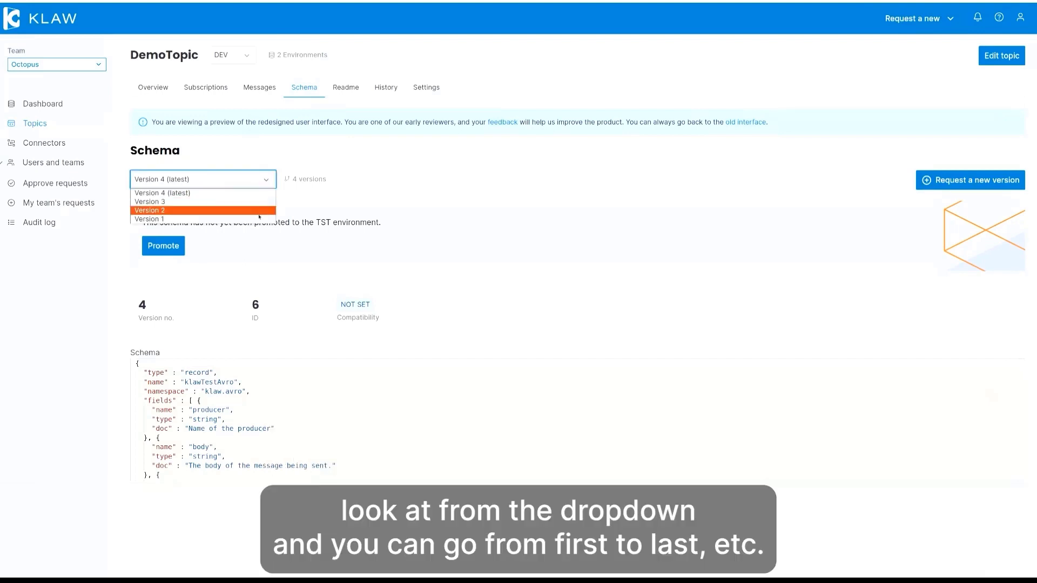
left_click(258, 202)
left_click(254, 179)
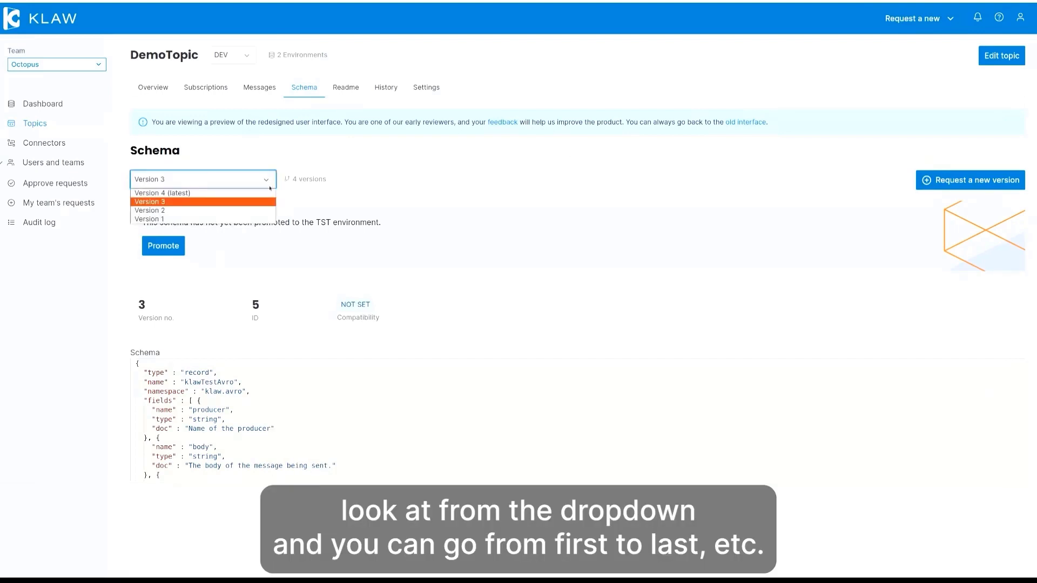
left_click(254, 219)
left_click(254, 179)
left_click(254, 193)
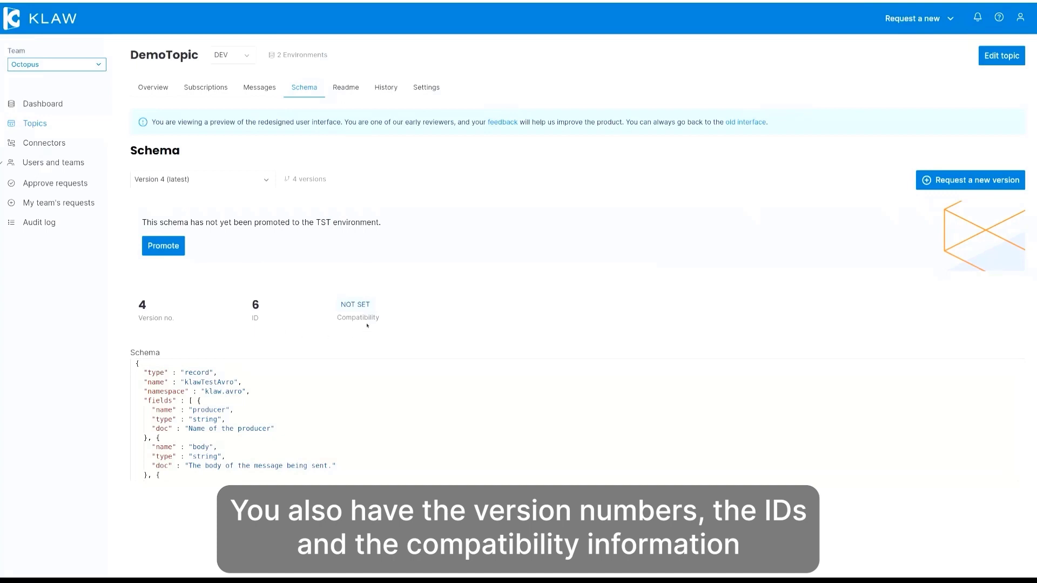
scroll(327, 414, "down", 2)
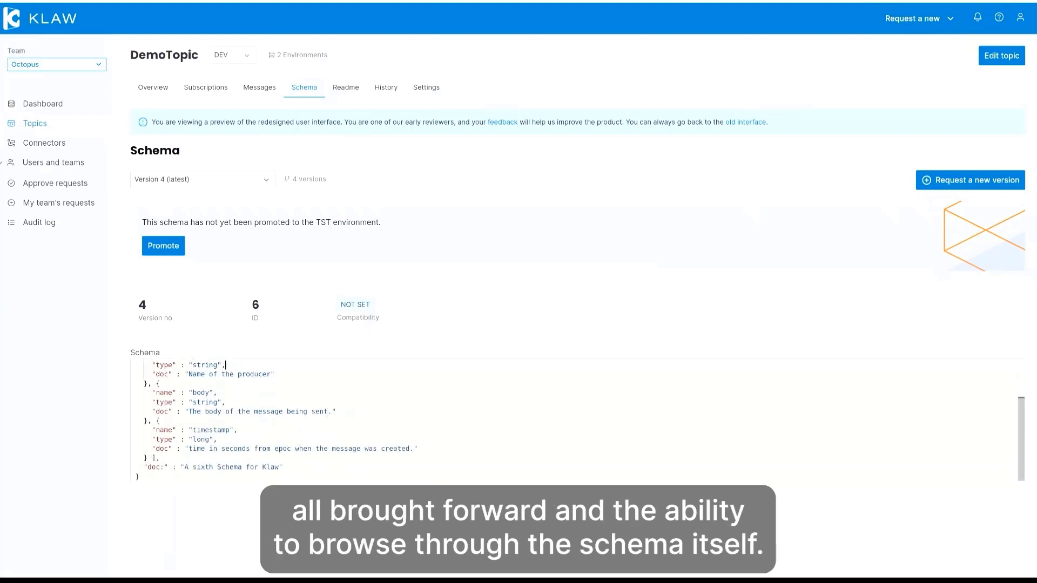
scroll(327, 417, "up", 2)
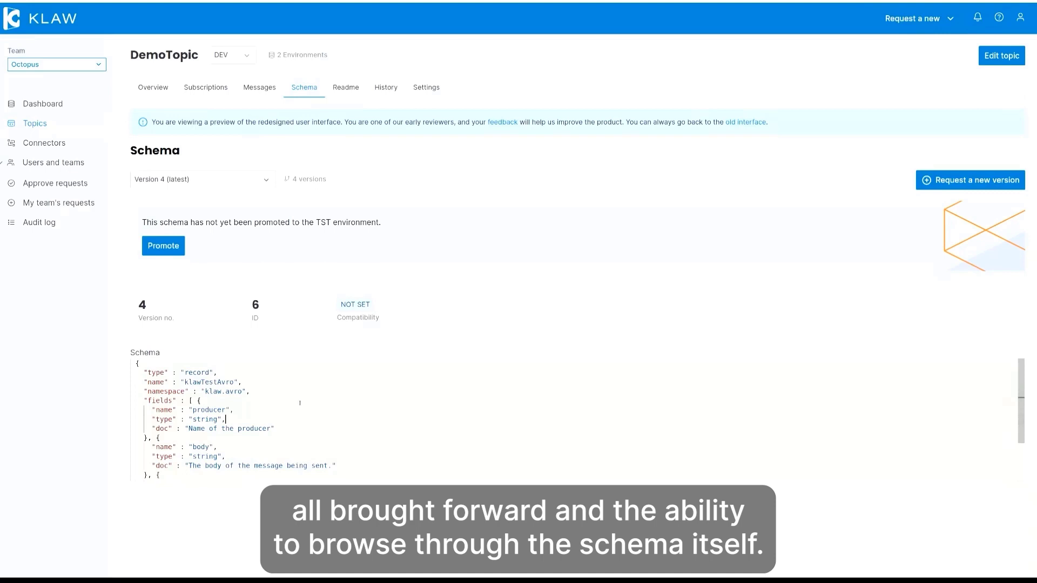
- Check DemoTopic's schema in the TST environment and return to the DEV environment
left_click(232, 57)
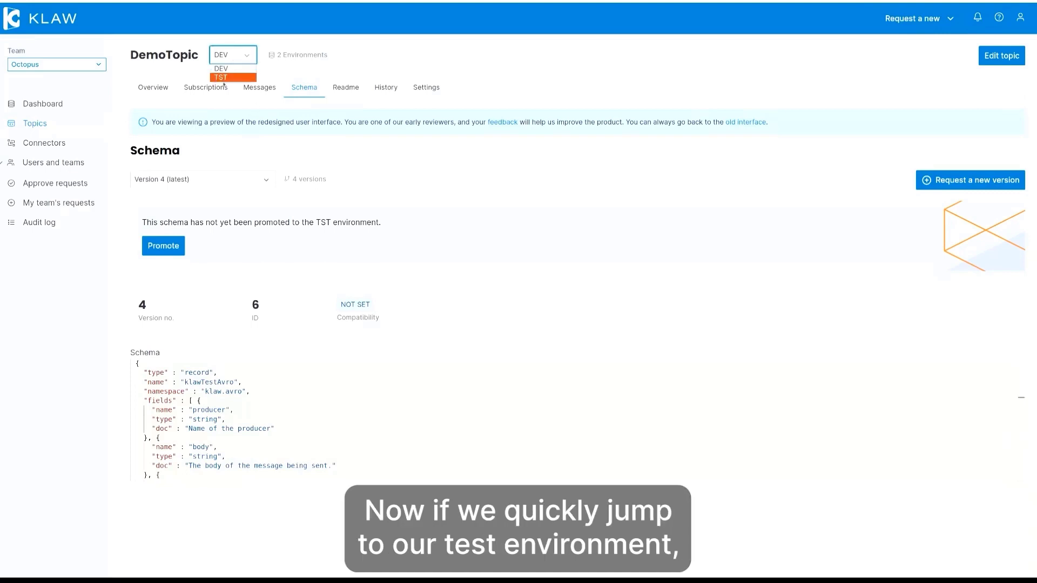
left_click(223, 78)
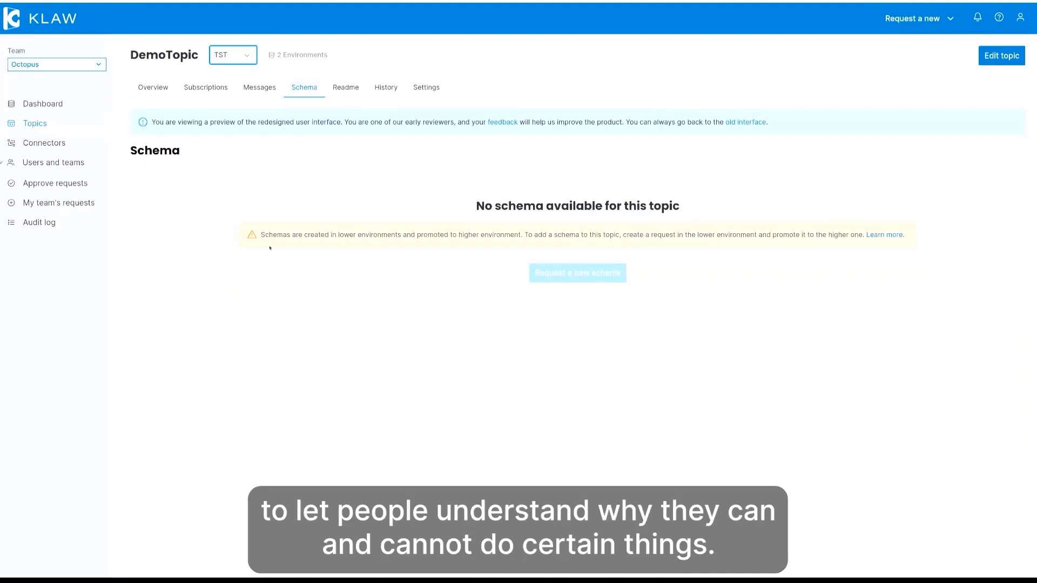
left_click(253, 64)
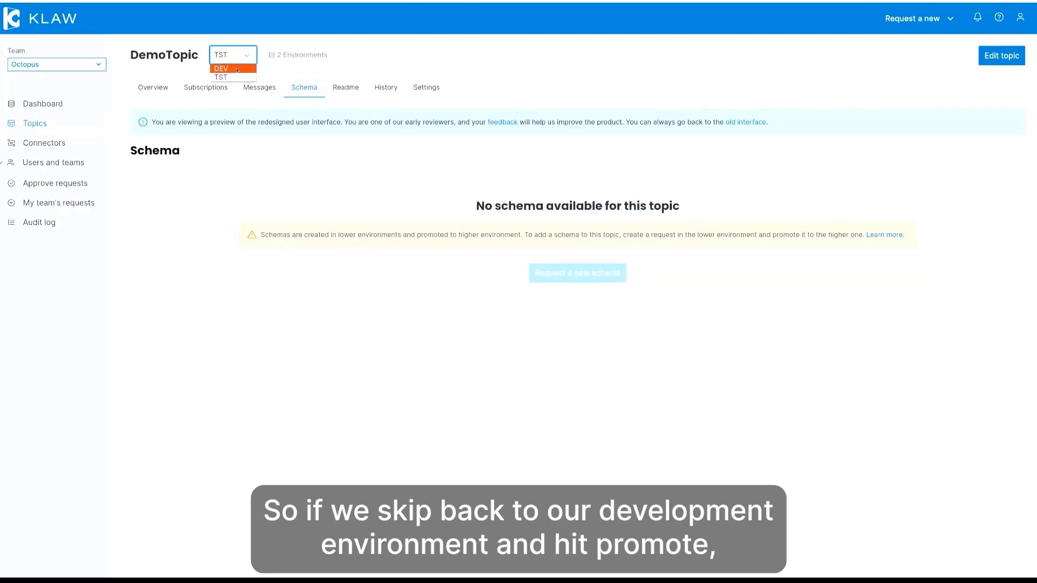
left_click(237, 69)
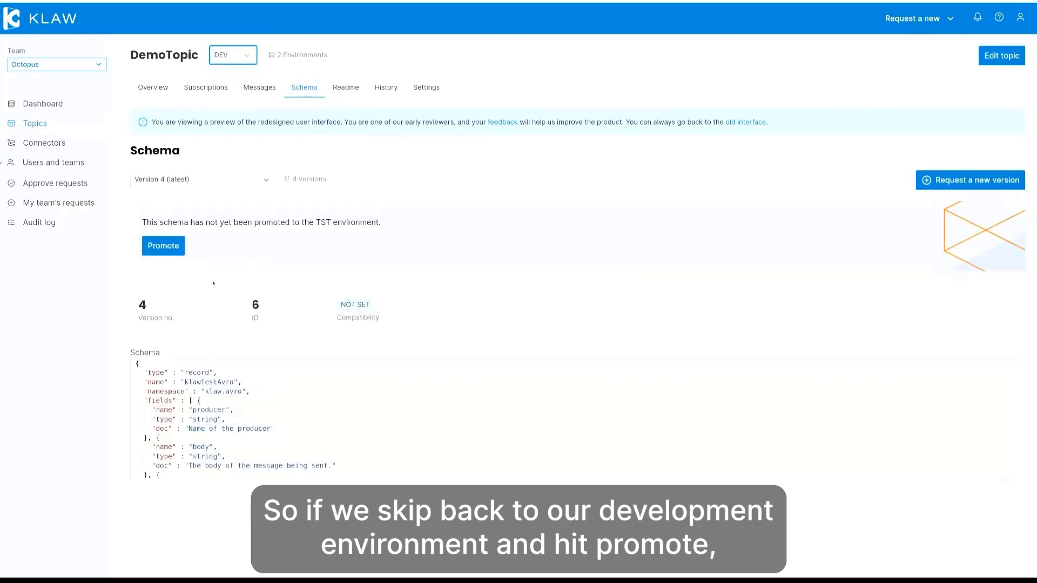
- Request promotion of DemoTopic's schema version 3 to TST, giving "Pls Approve" as the reason
left_click(168, 247)
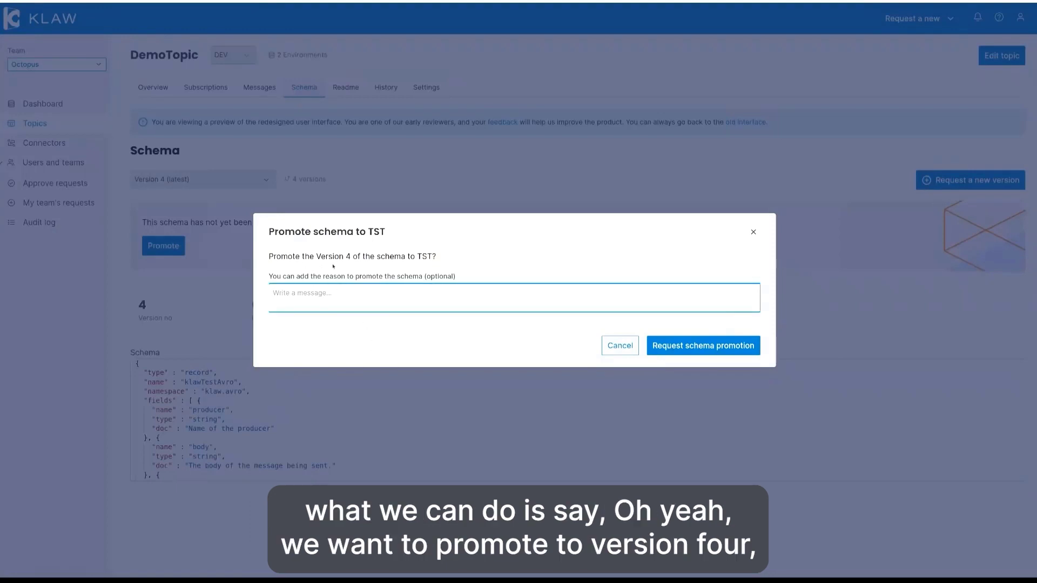
left_click(618, 346)
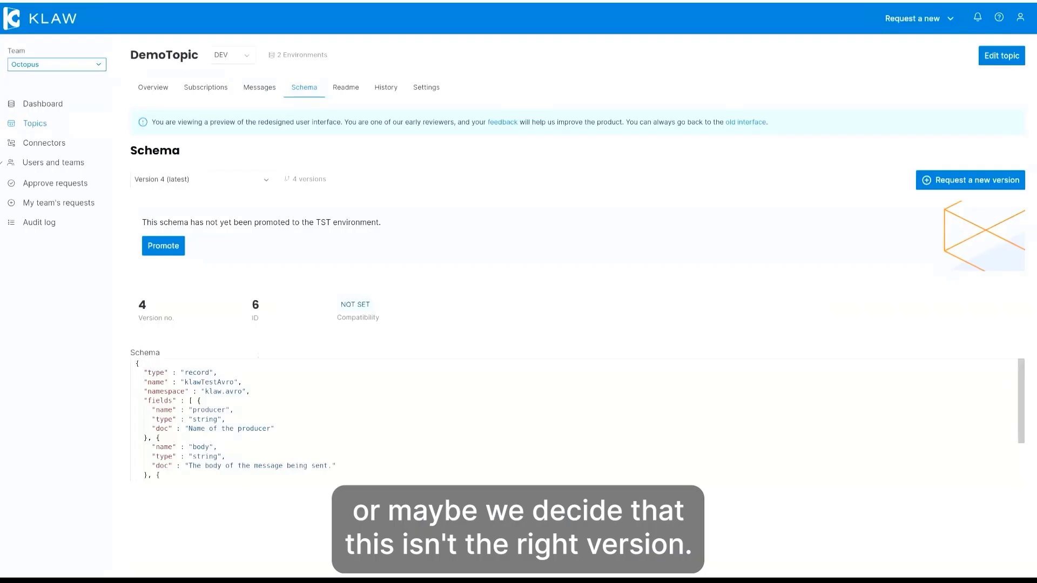
left_click(258, 181)
left_click(157, 202)
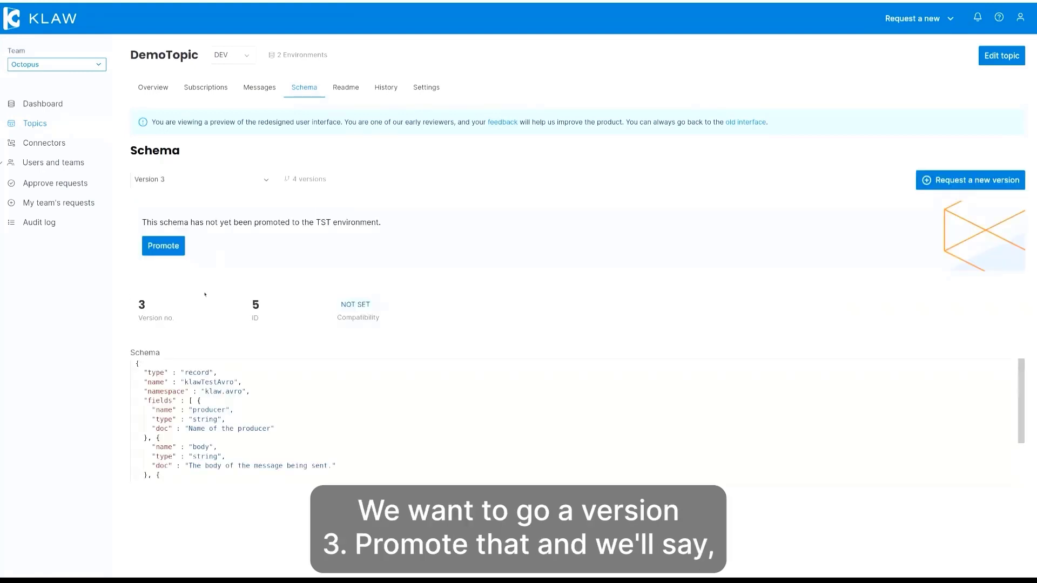
left_click(169, 251)
left_click(506, 293)
type("Pls Approve")
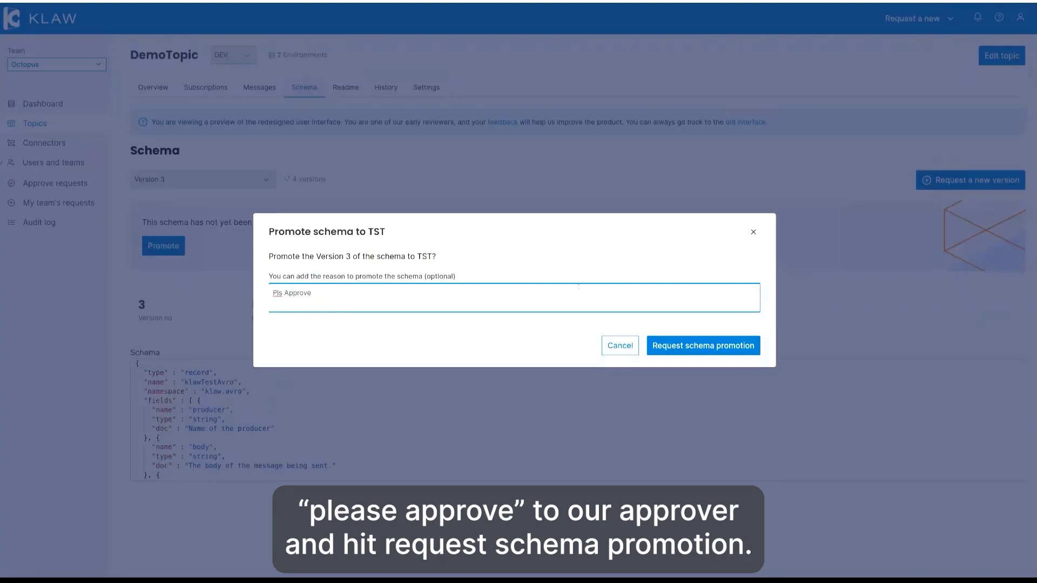
left_click(687, 346)
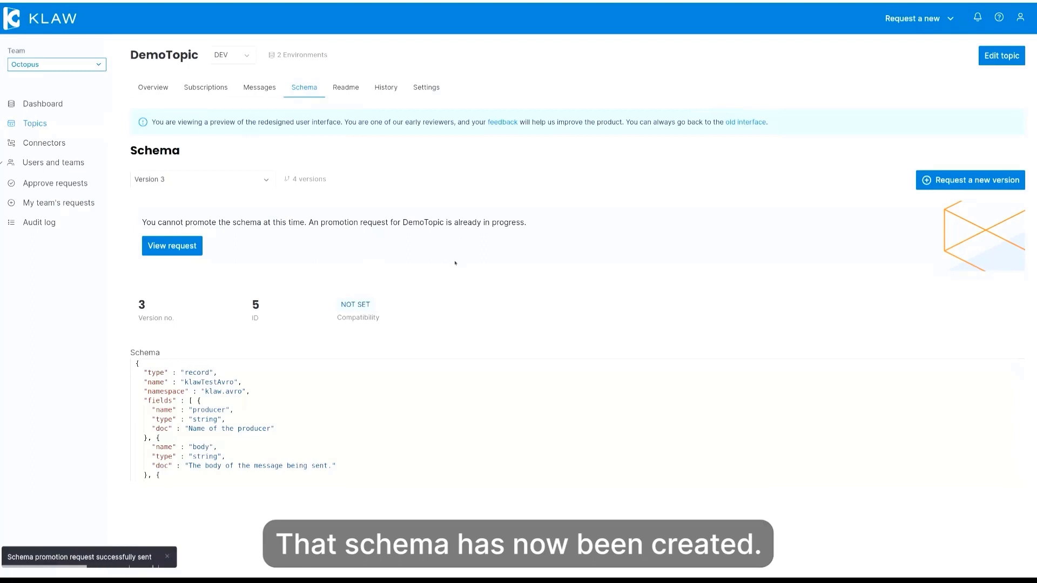
- View the schema promotion request, and look over DemoTopic's subscriptions and messages
left_click(183, 248)
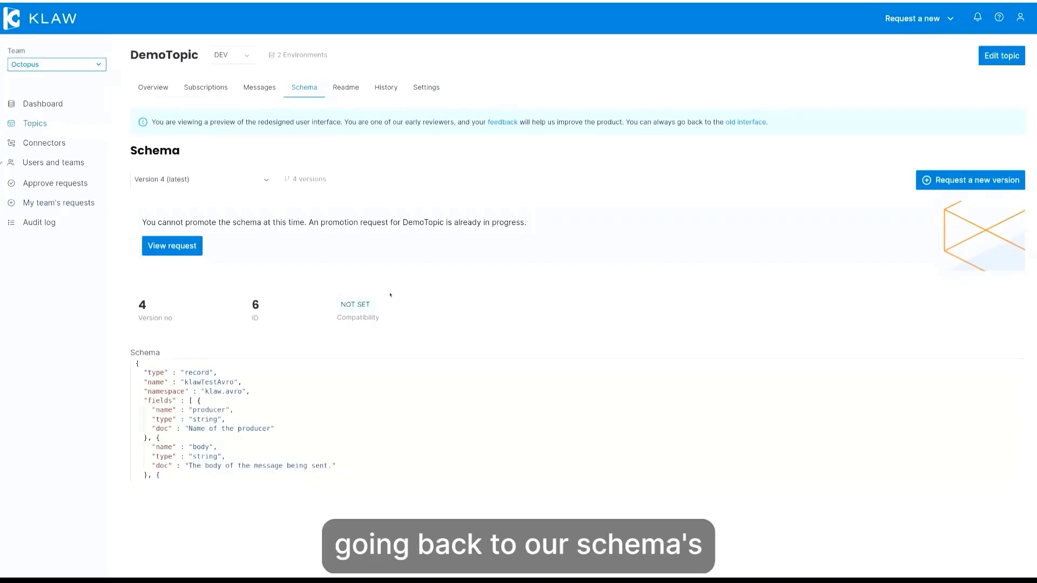
left_click(207, 89)
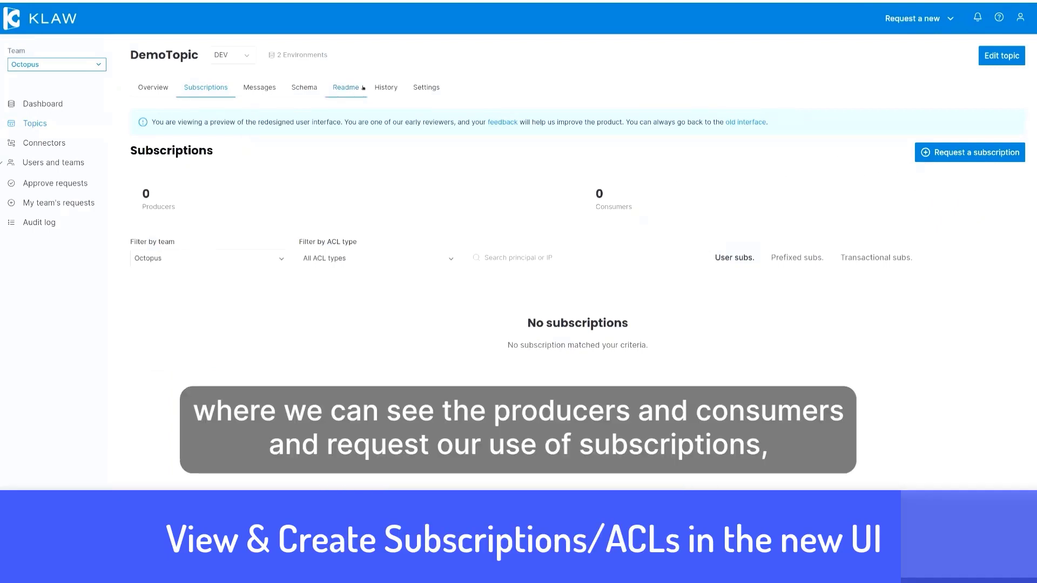
left_click(270, 93)
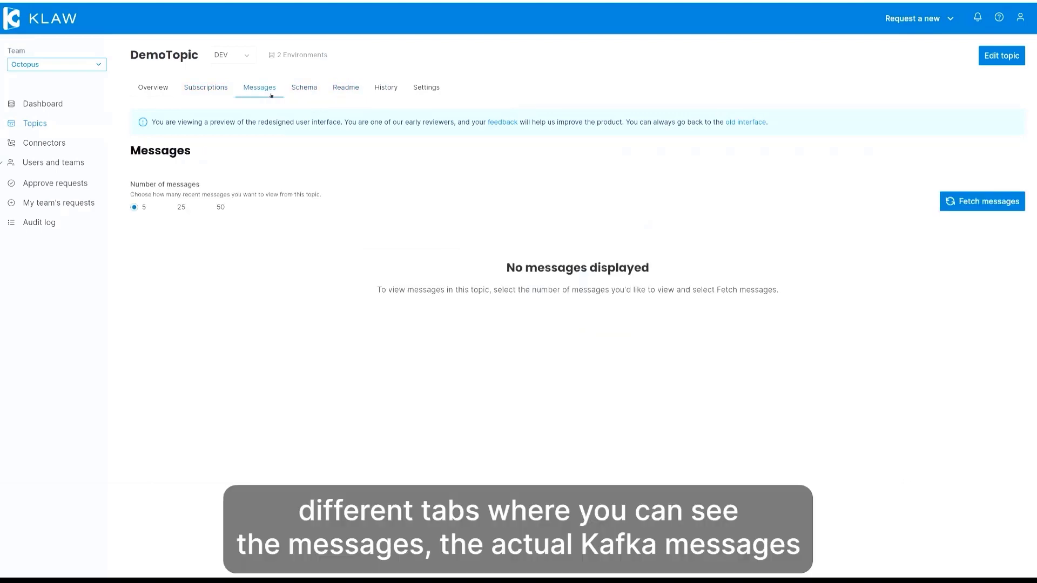
- Add a DemoTopic readme with the markdown heading "### Feature MD", preview it and save it
left_click(347, 93)
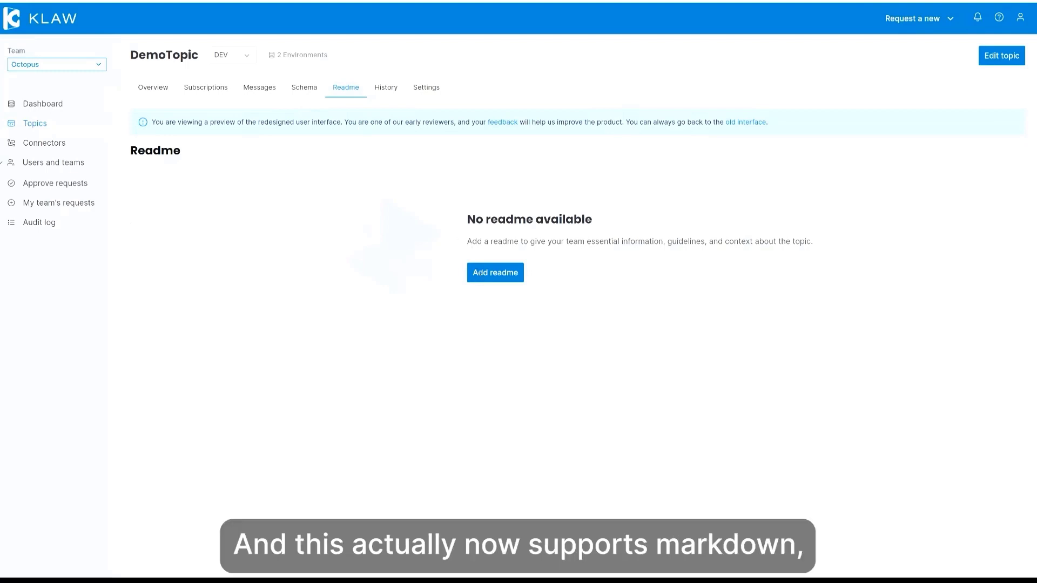
left_click(479, 273)
type("### Feature MD")
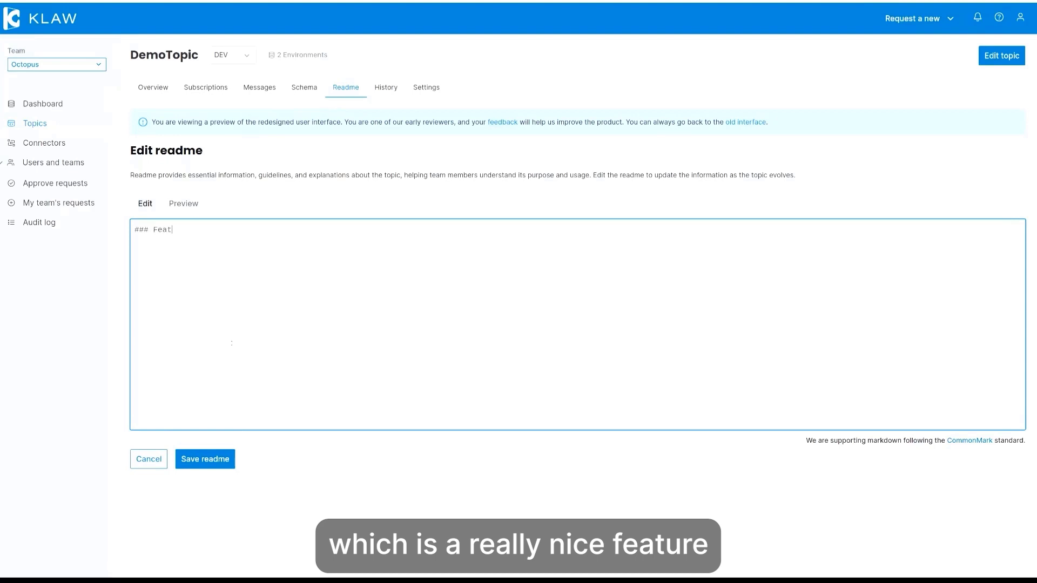
left_click(186, 207)
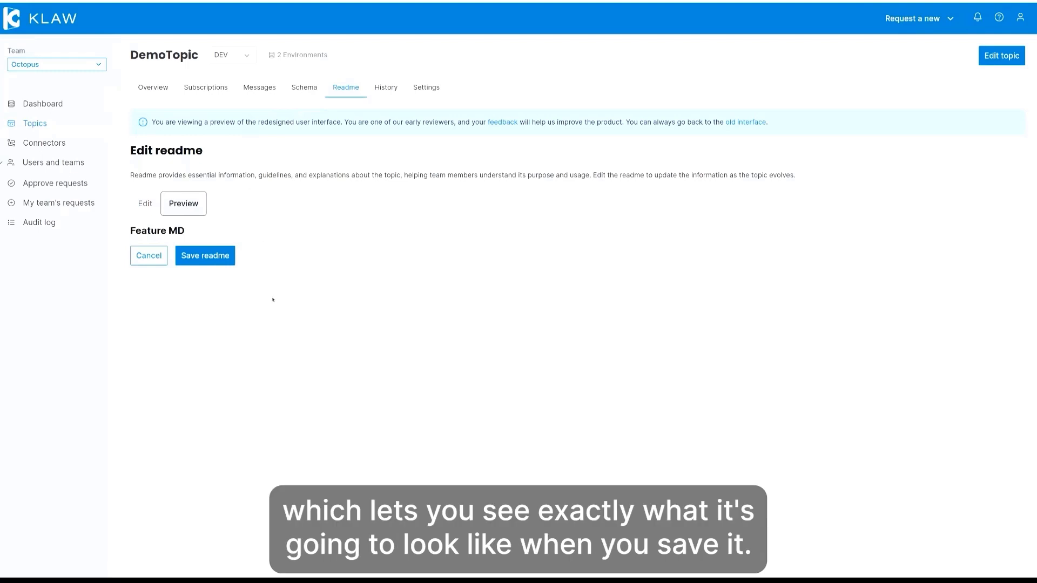
left_click(205, 256)
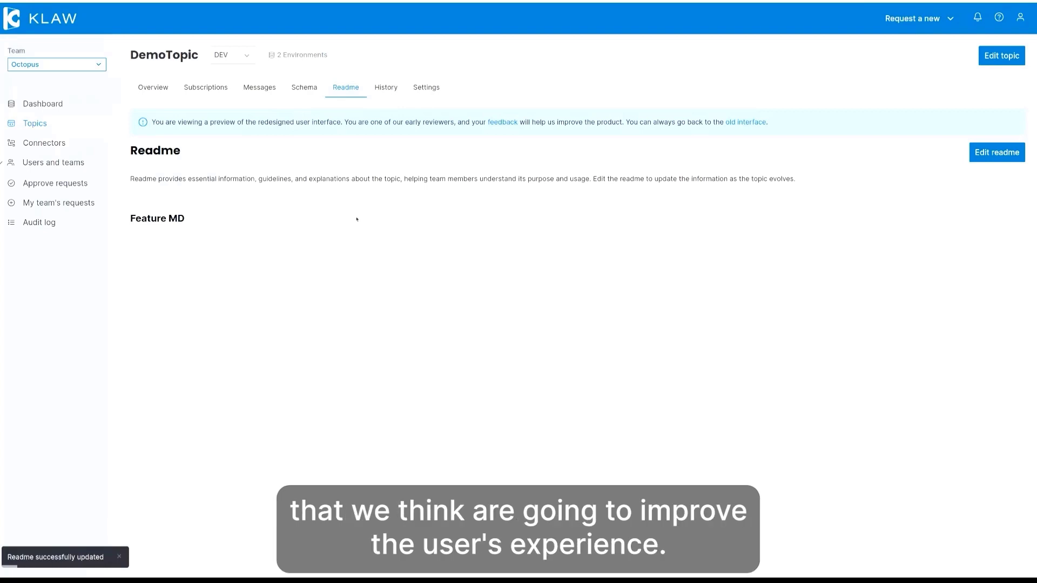
- Review DemoTopic's operation history and its topic deletion settings
left_click(388, 90)
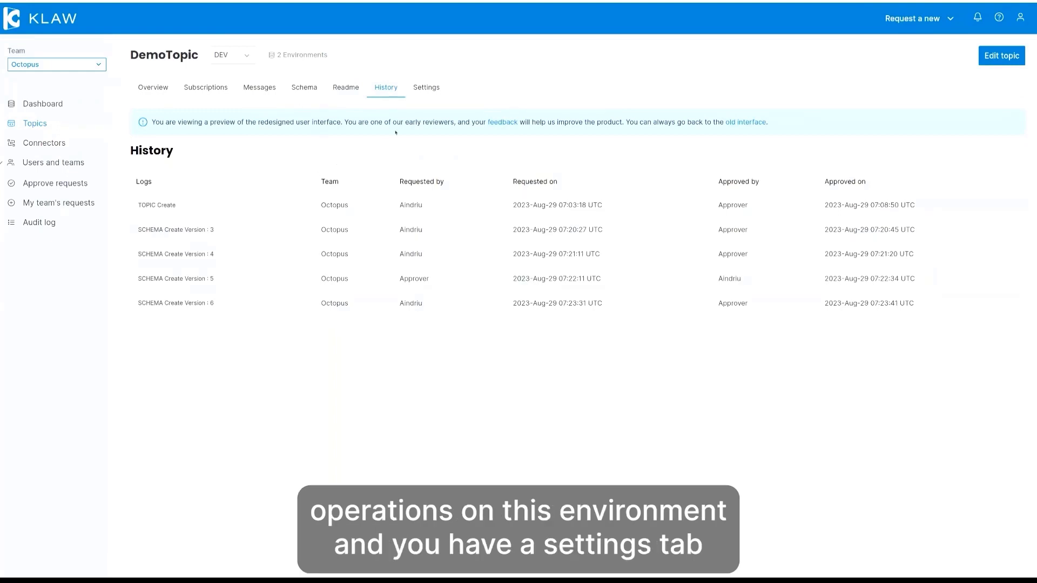
left_click(412, 89)
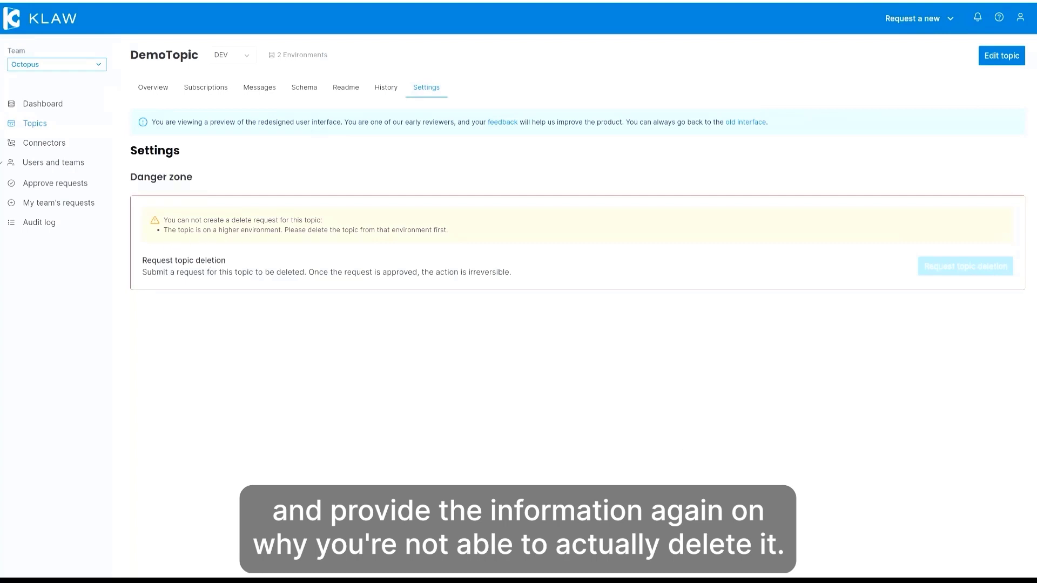
- Return to the topics list and switch the active team to Dolphin
left_click(33, 125)
left_click(98, 66)
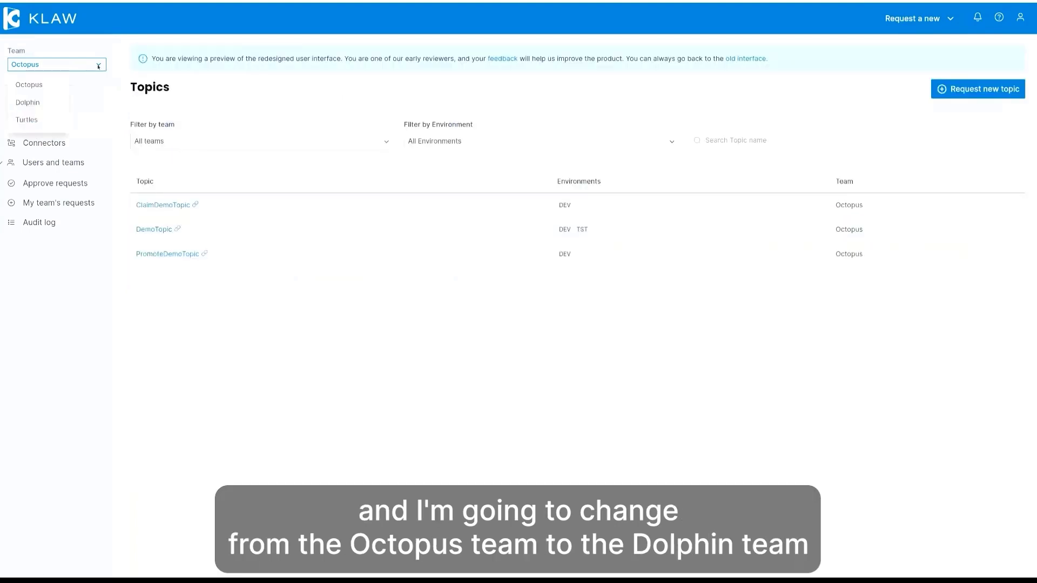
left_click(29, 102)
left_click(734, 318)
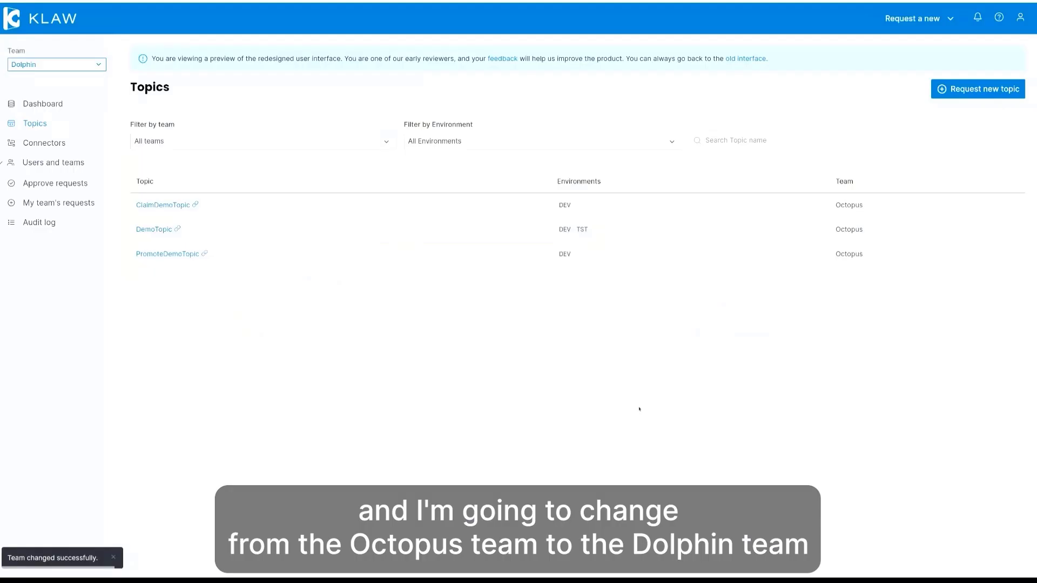
- Claim ClaimDemoTopic for the team with the message "look i would like to use this topic" and view the claim request
left_click(172, 208)
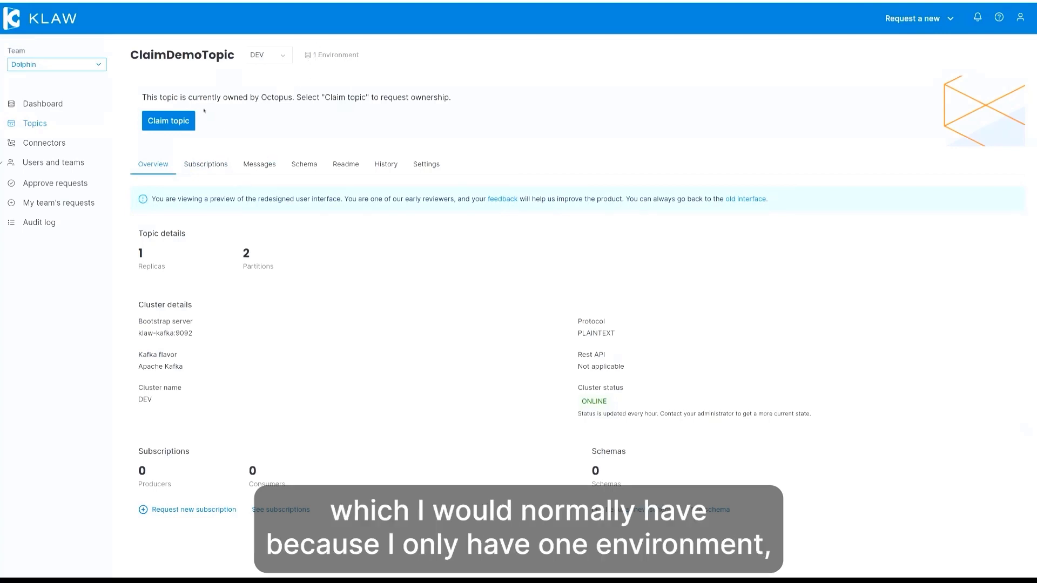
left_click(178, 121)
left_click(365, 288)
type("look i would like to use this topic")
left_click(681, 344)
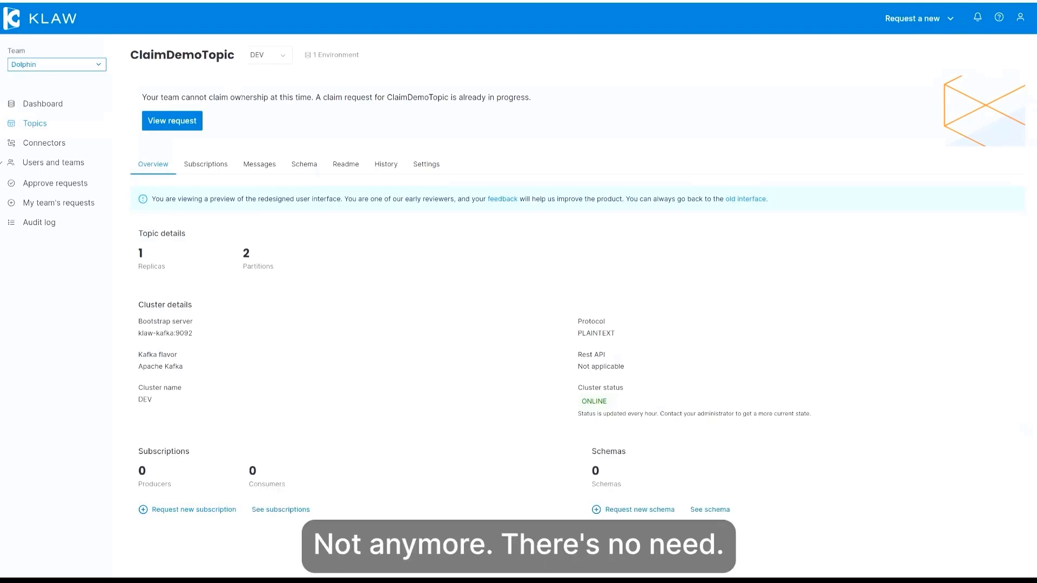
left_click(182, 122)
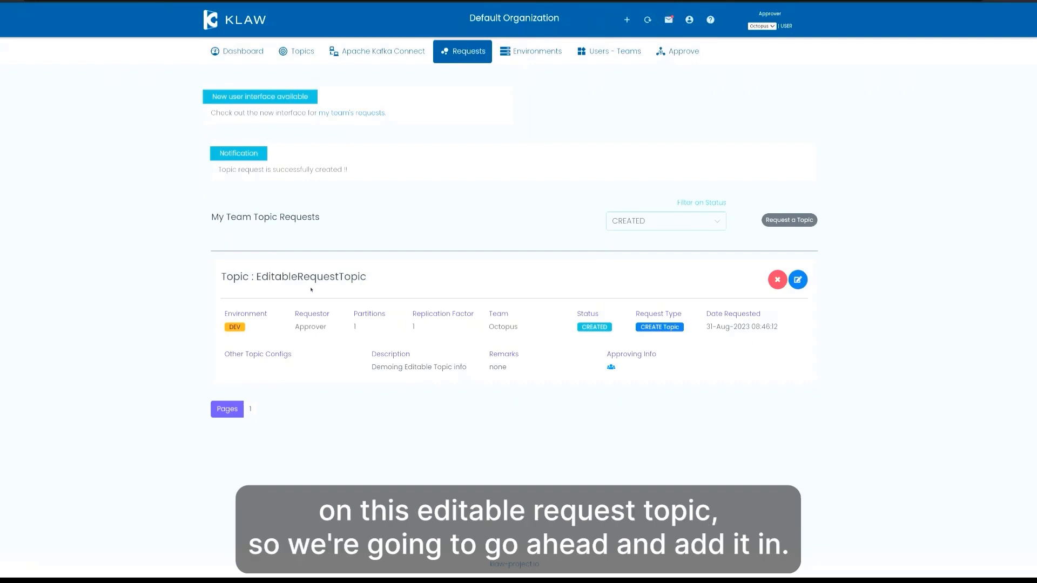
- Edit the EditableRequestTopic create request to add the advanced configuration cleanup.policy with the value delete, and submit it
left_click(798, 280)
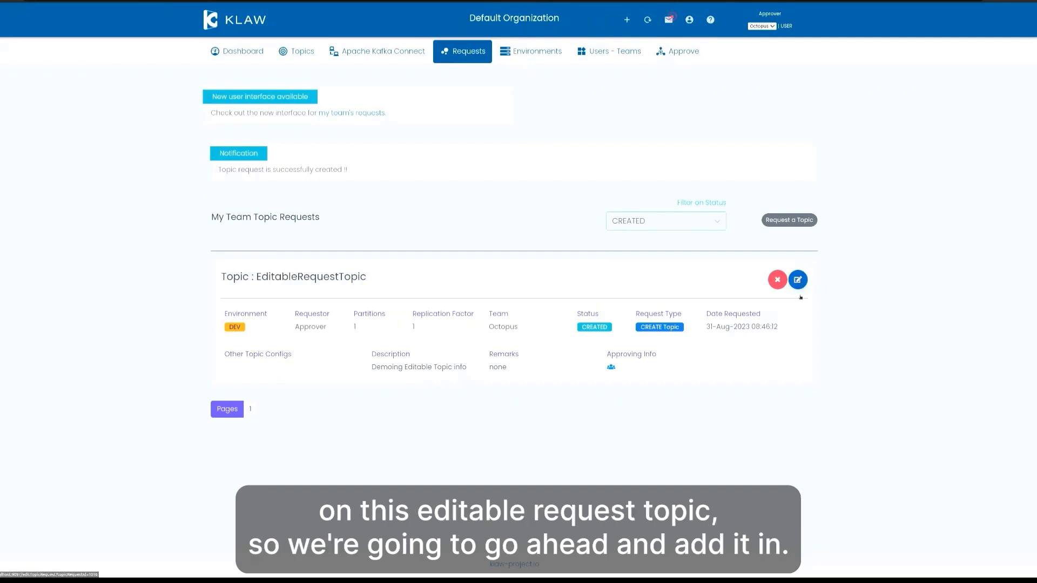
left_click(335, 265)
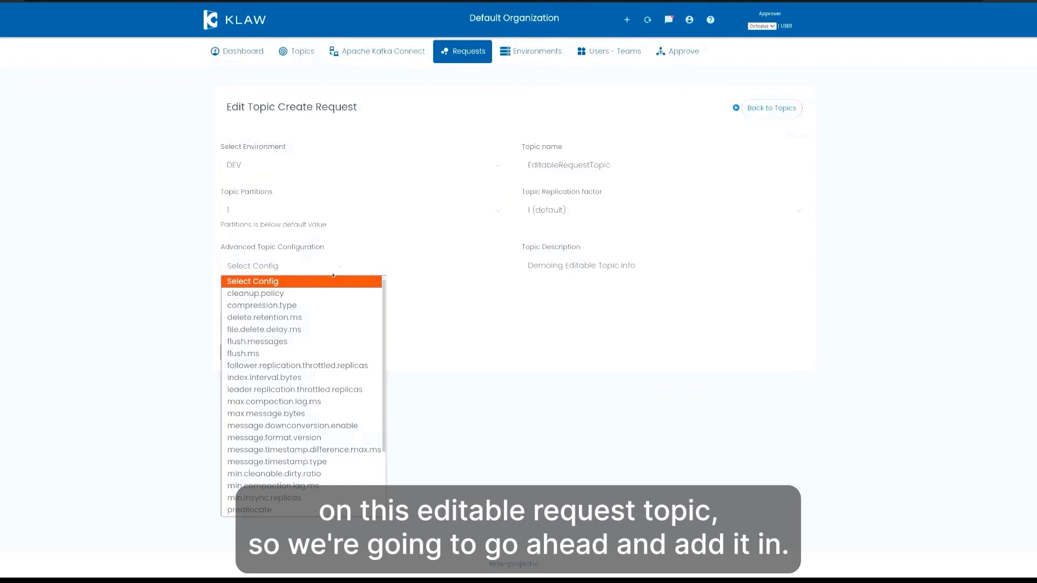
left_click(254, 293)
left_click(386, 271)
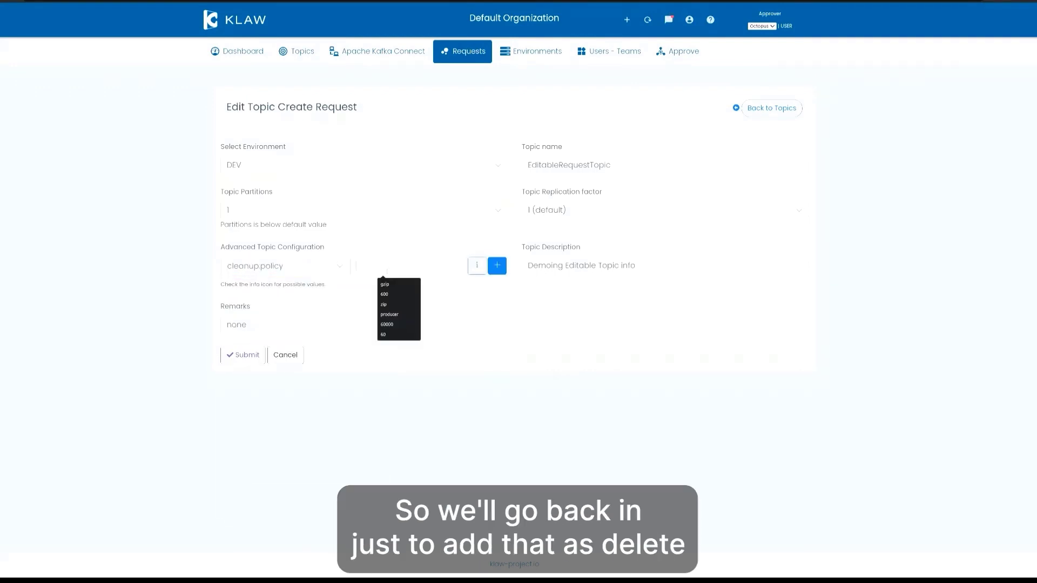
type("delete")
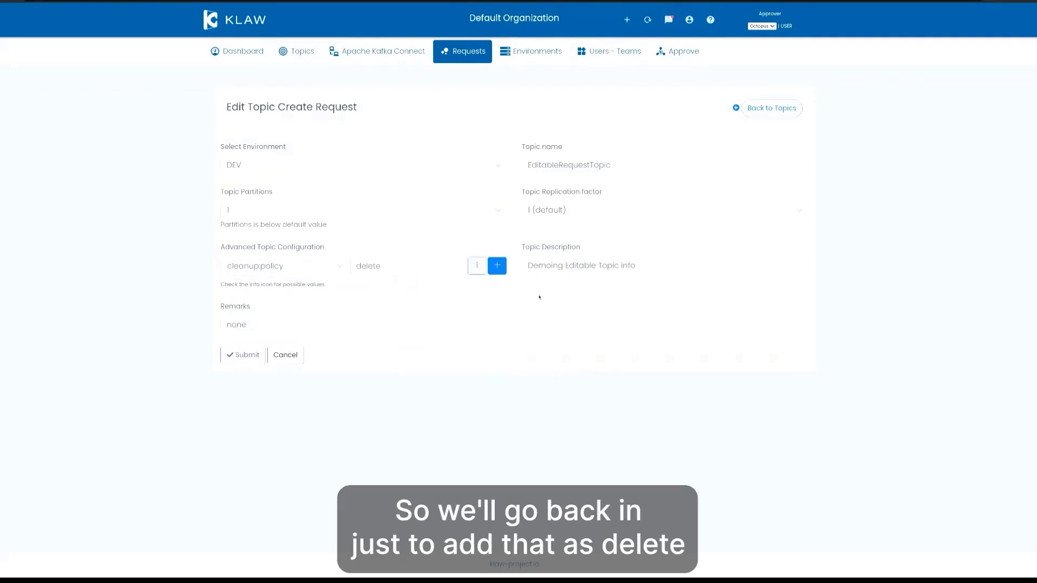
left_click(243, 355)
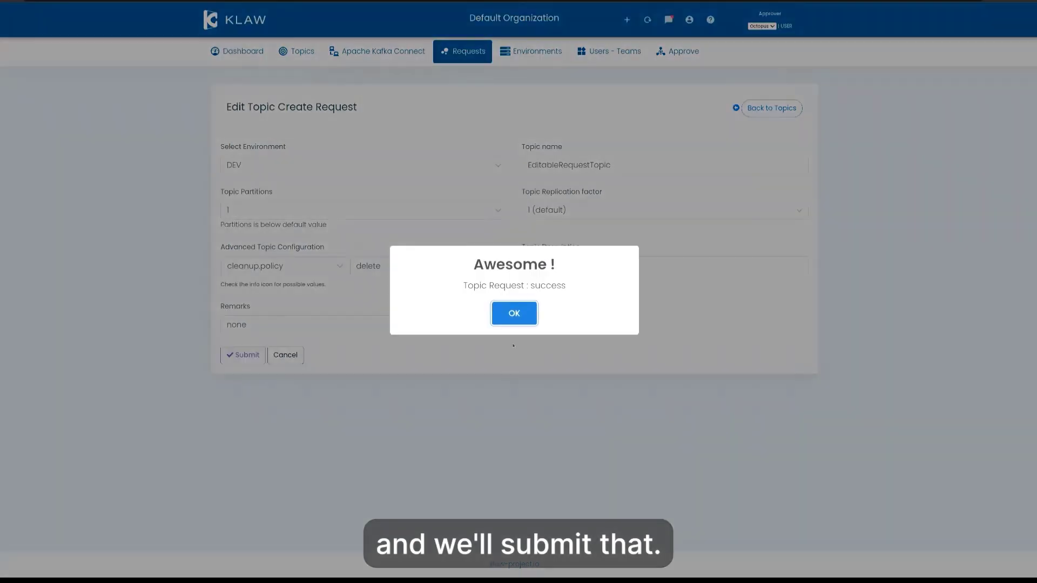
left_click(514, 313)
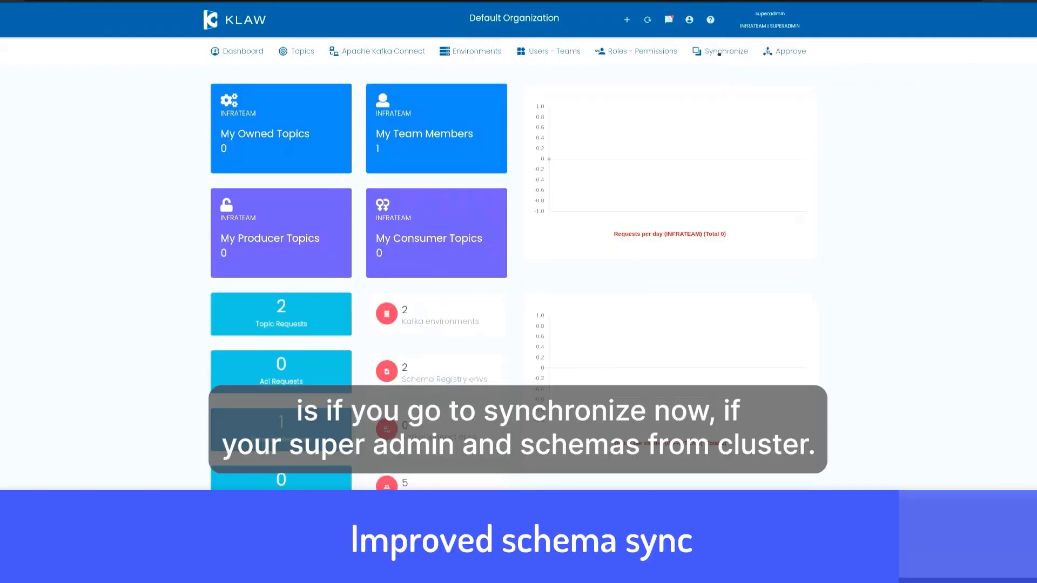
- In the synchronization of schemas from cluster, select the DEV (Base Sync cluster) environment and show all schemas
mouse_move(720, 53)
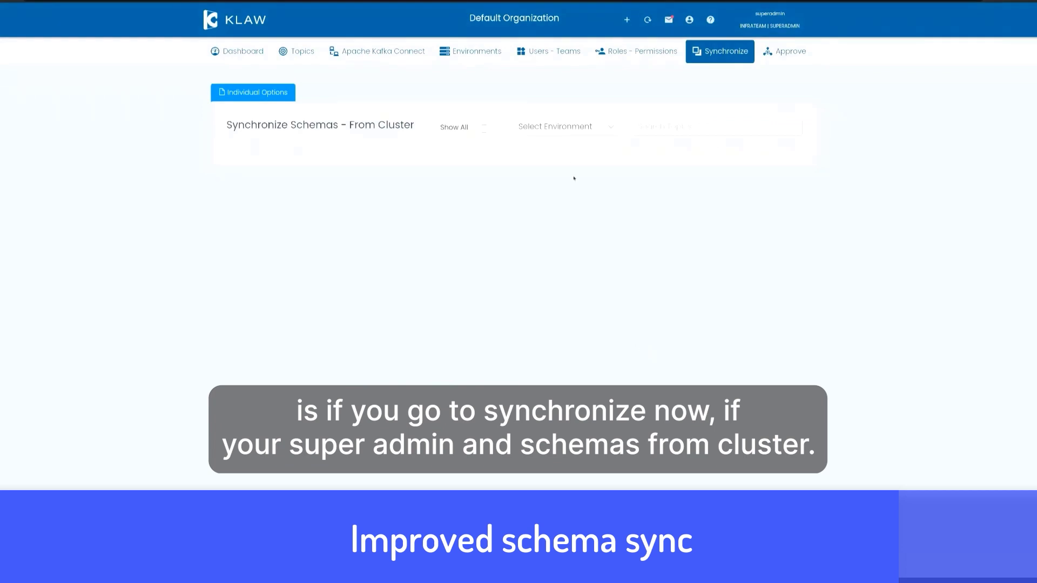
left_click(548, 129)
left_click(545, 150)
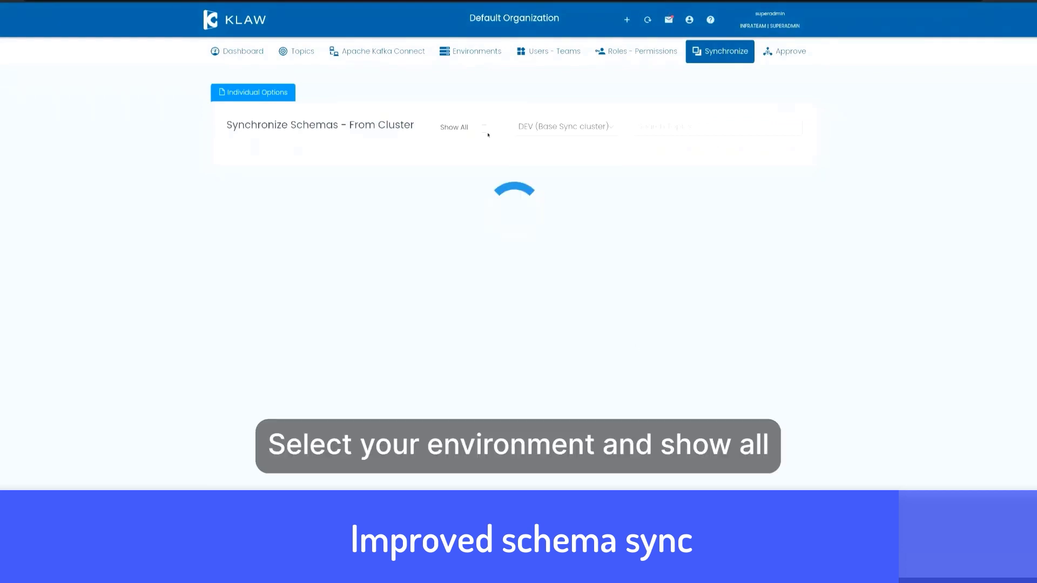
left_click(483, 129)
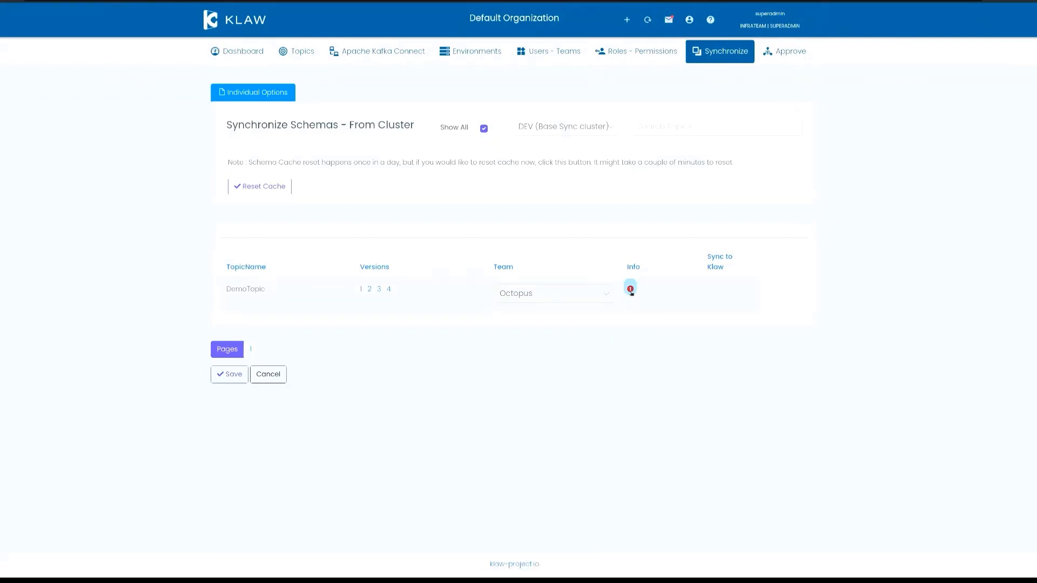
- Check DemoTopic's schema sync info and review its team choices, including the option to remove it from Klaw
mouse_move(632, 293)
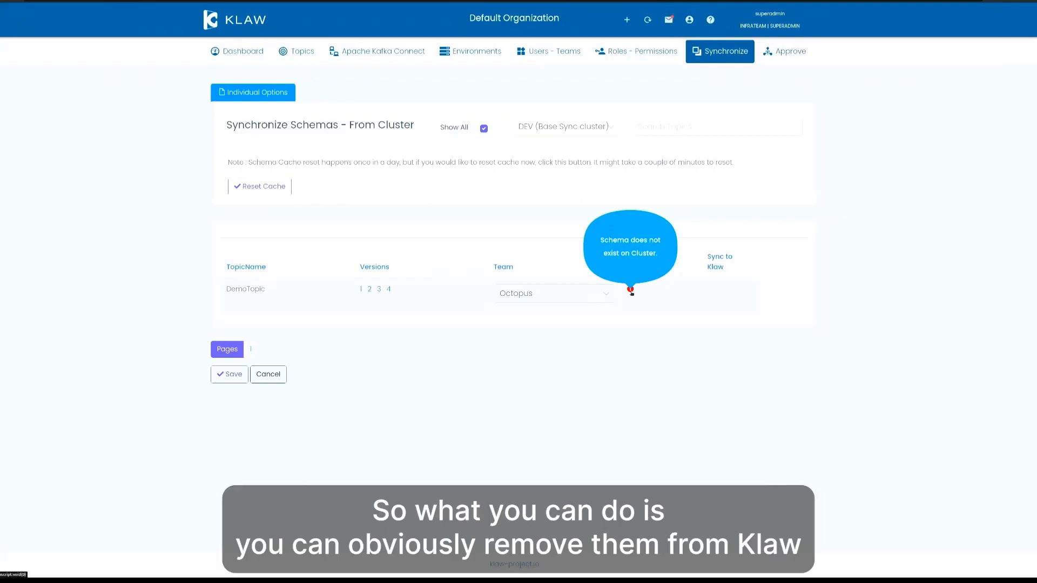
left_click(605, 295)
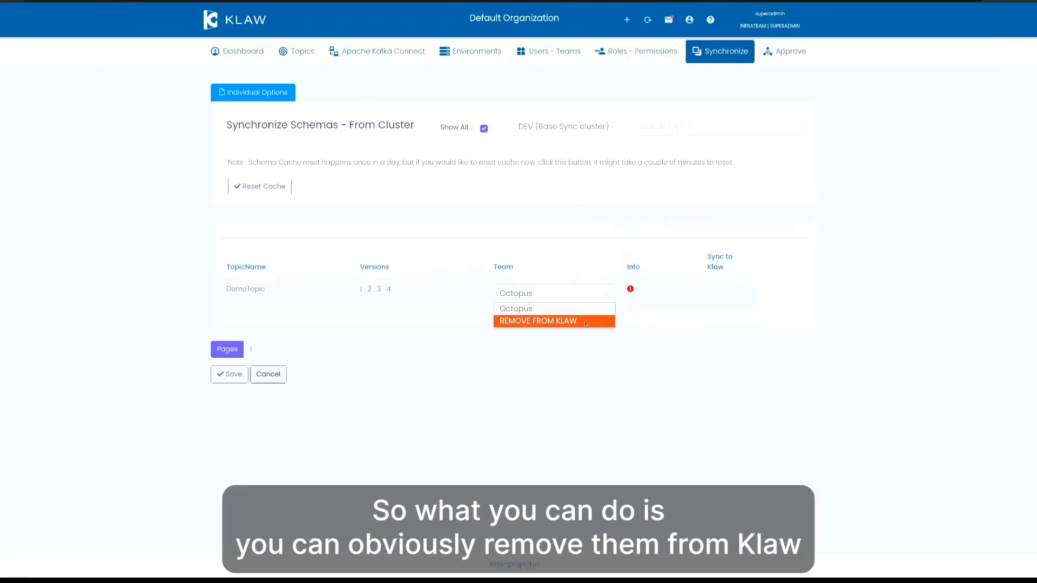
left_click(636, 340)
- Open the Release 2.5.0 notes from the releases page of the Klaw project website
mouse_move(780, 113)
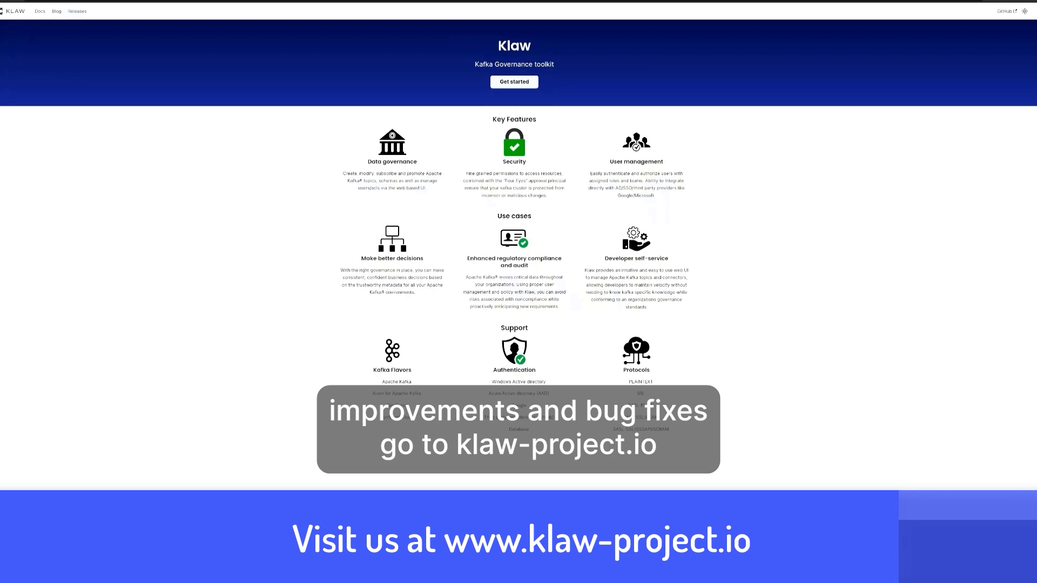
left_click(79, 12)
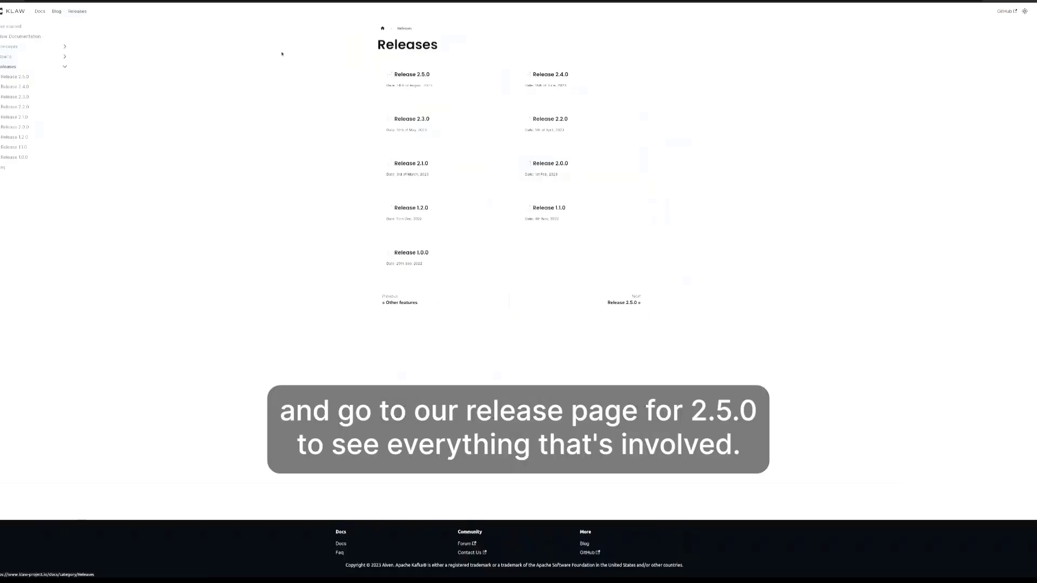
left_click(442, 81)
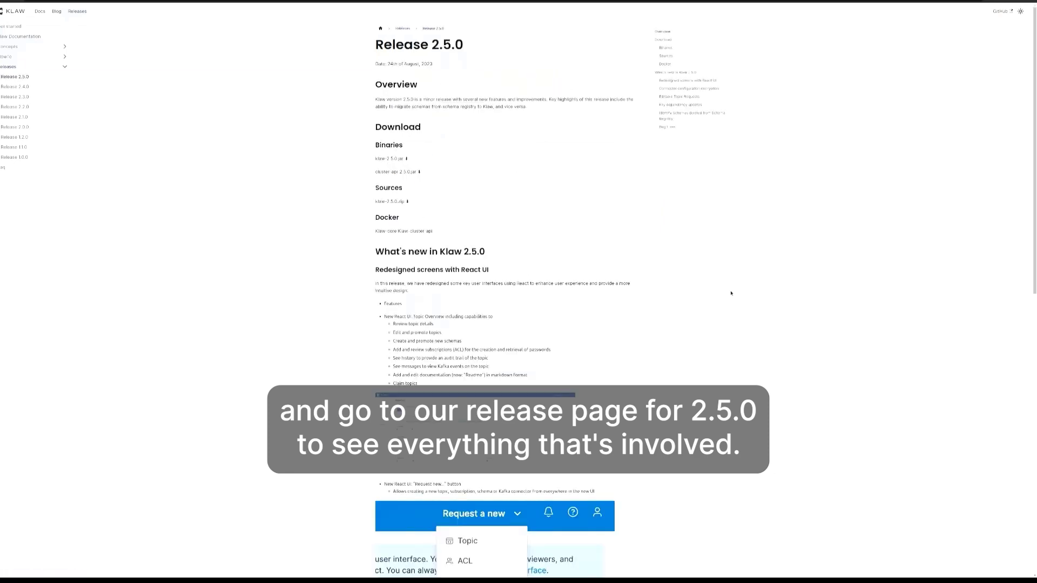